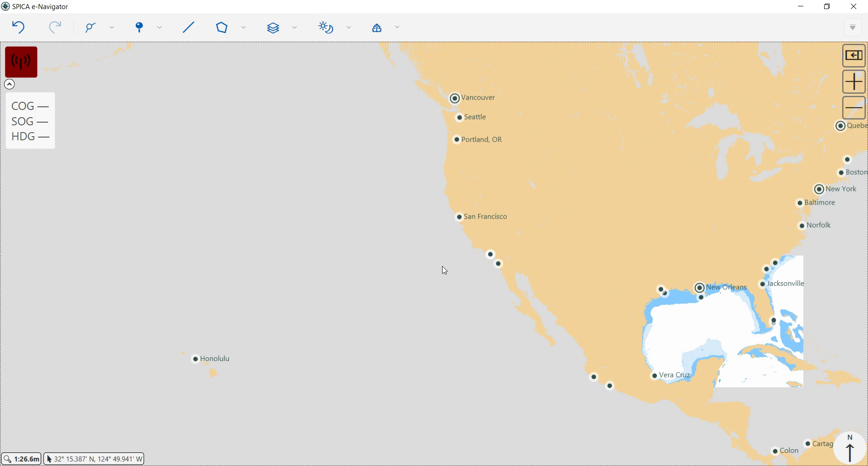
# Generate a 2,029 M San Francisco to Honolulu auto-route at 14.0 kn.
pyautogui.click(464, 218)
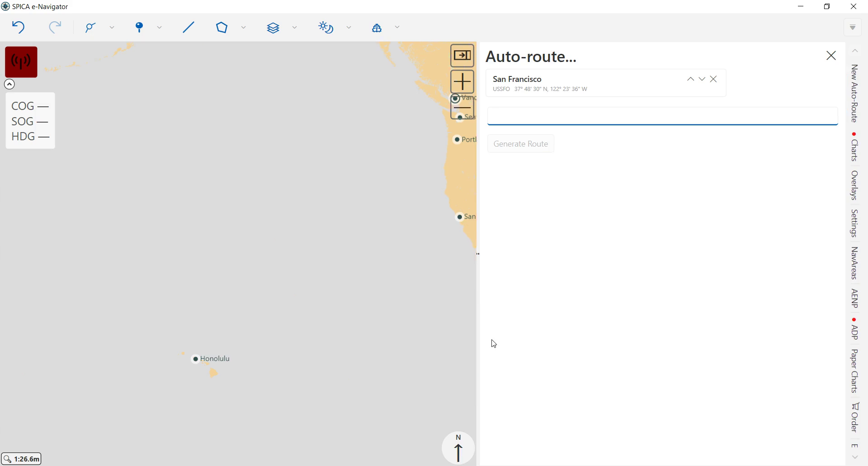
pyautogui.click(235, 314)
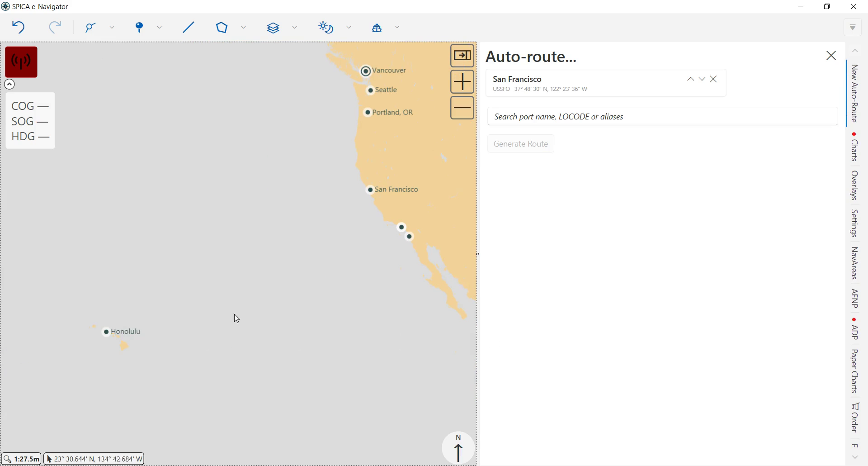
pyautogui.click(109, 332)
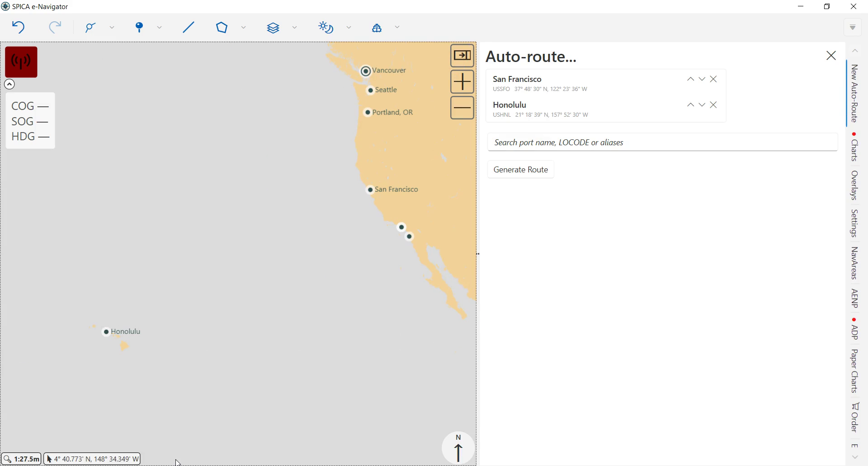
pyautogui.click(508, 171)
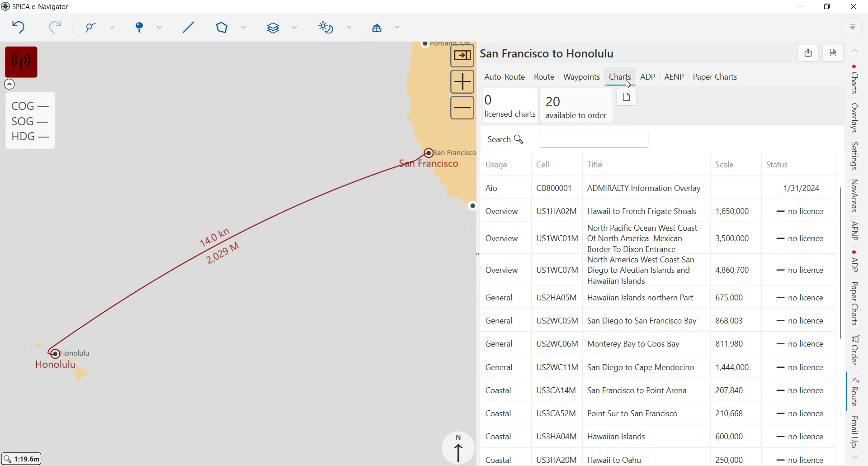
# Add the route's 20 available charts to the AVCS order, totalling $28.08.
pyautogui.click(585, 111)
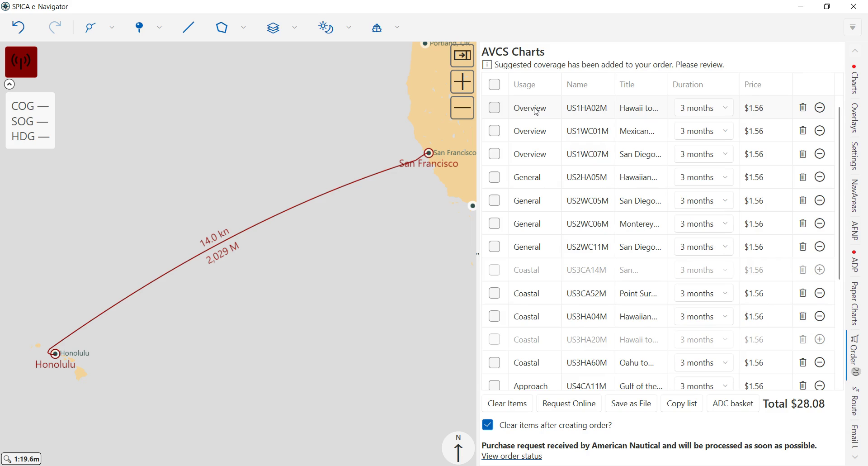
# Turn on chart coverage outlines along the route.
pyautogui.click(295, 30)
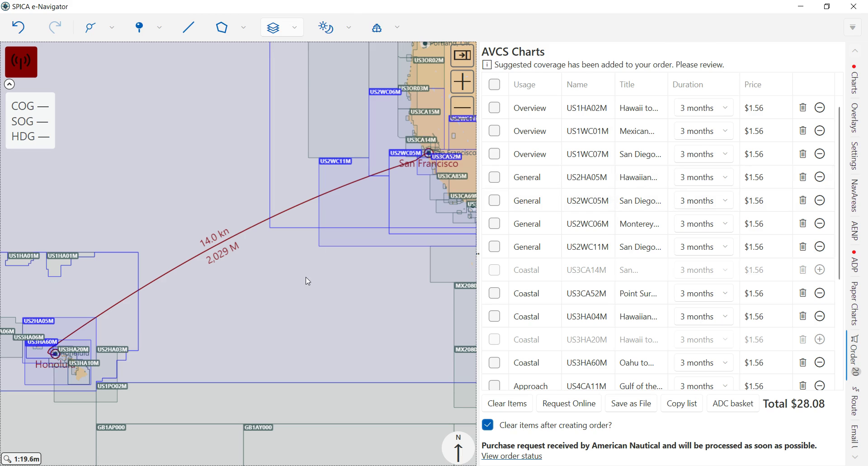
# Zoom out, pan north to Alaska, and zoom in on Anchorage in the Gulf of Alaska.
pyautogui.scroll(-1, 189, 159)
pyautogui.scroll(-1, 189, 159)
pyautogui.scroll(-1, 283, 258)
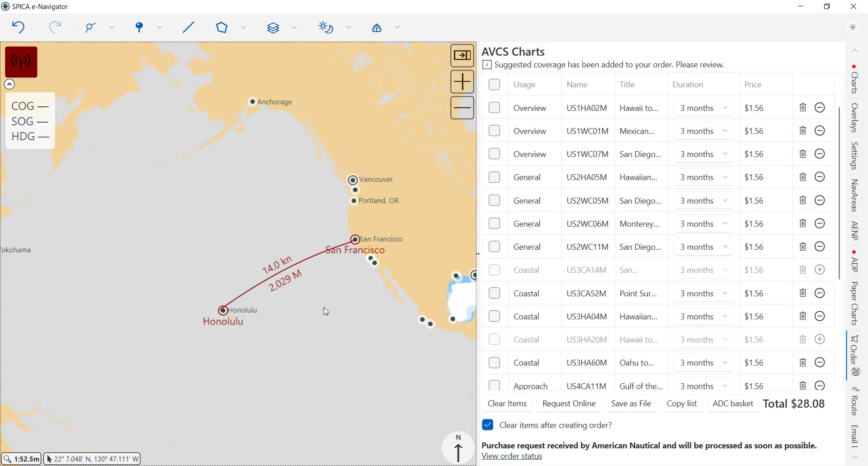
pyautogui.moveTo(324, 307); pyautogui.dragTo(339, 344)
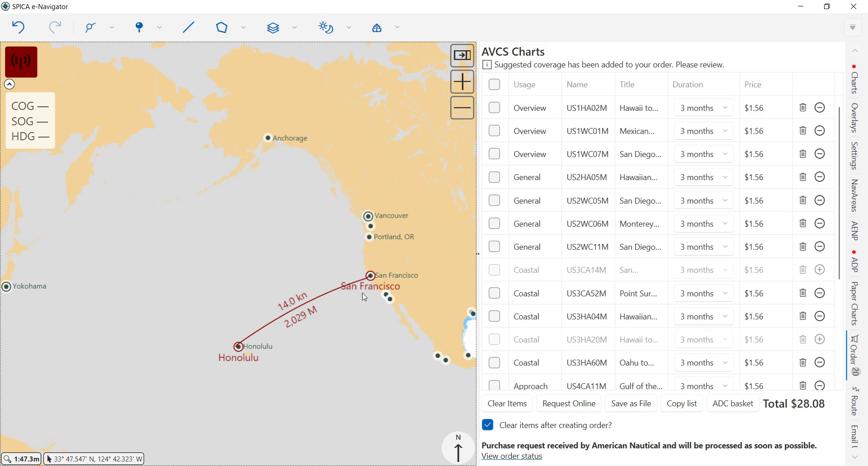
pyautogui.moveTo(270, 176); pyautogui.dragTo(279, 248)
pyautogui.scroll(2, 279, 248)
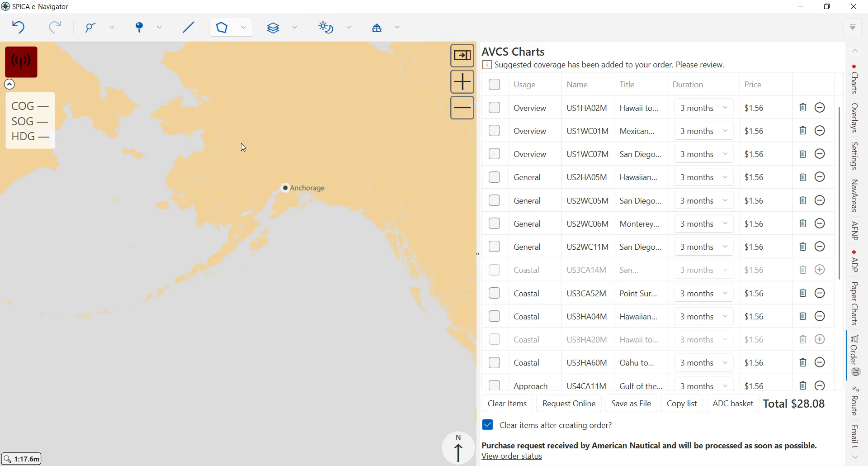
# Draw a seven-point area polygon around Anchorage and Cook Inlet.
pyautogui.click(278, 174)
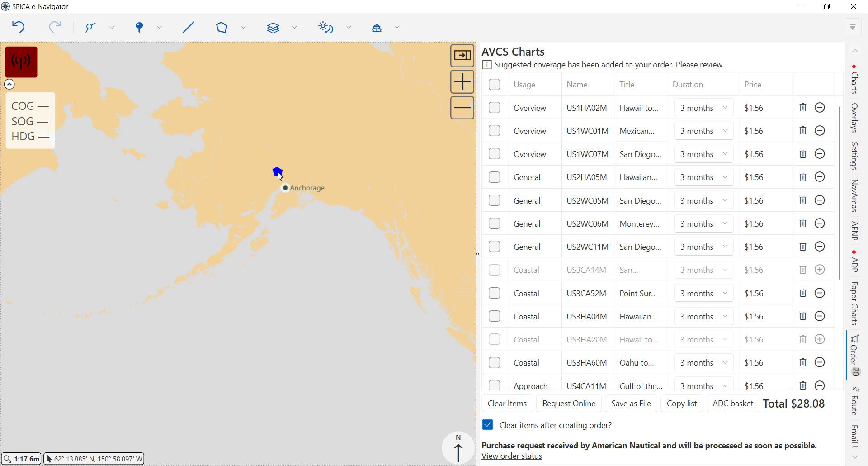
pyautogui.click(238, 205)
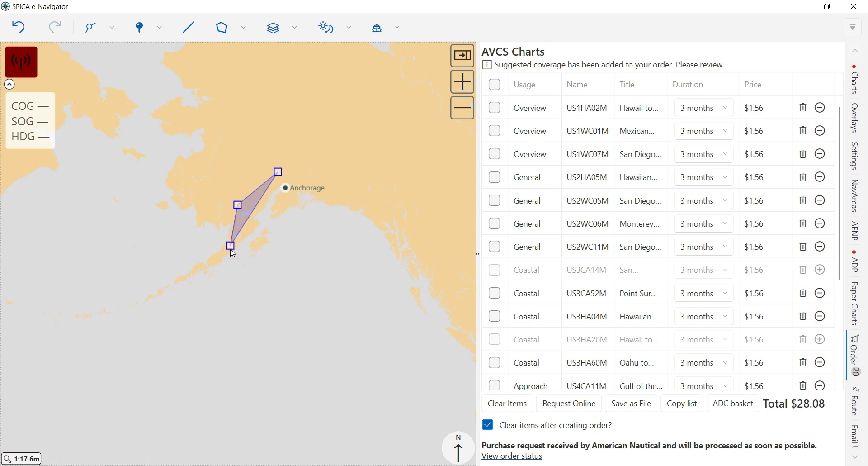
pyautogui.click(230, 250)
pyautogui.click(261, 278)
pyautogui.click(326, 250)
pyautogui.click(361, 184)
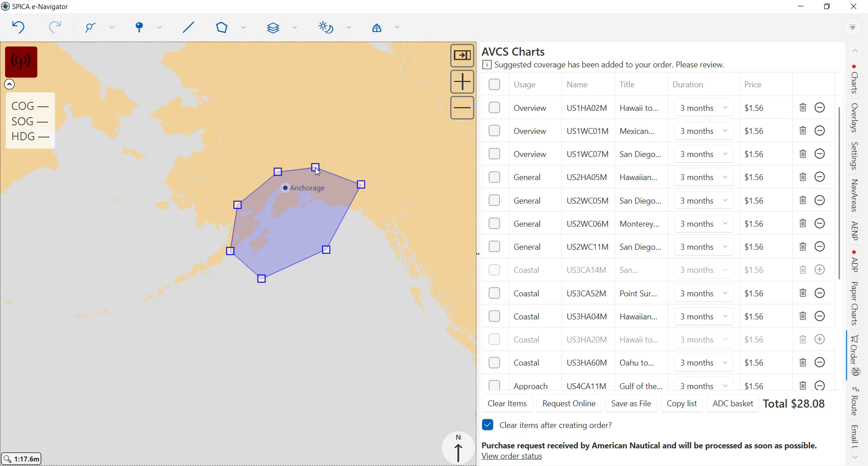
pyautogui.doubleClick(316, 168)
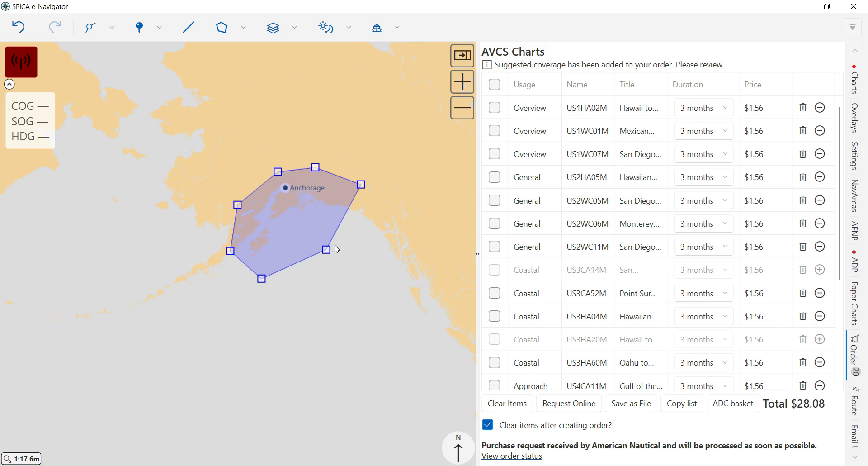
# Order all 110 charts listed for Area #1, raising the total to $199.68.
pyautogui.click(367, 254)
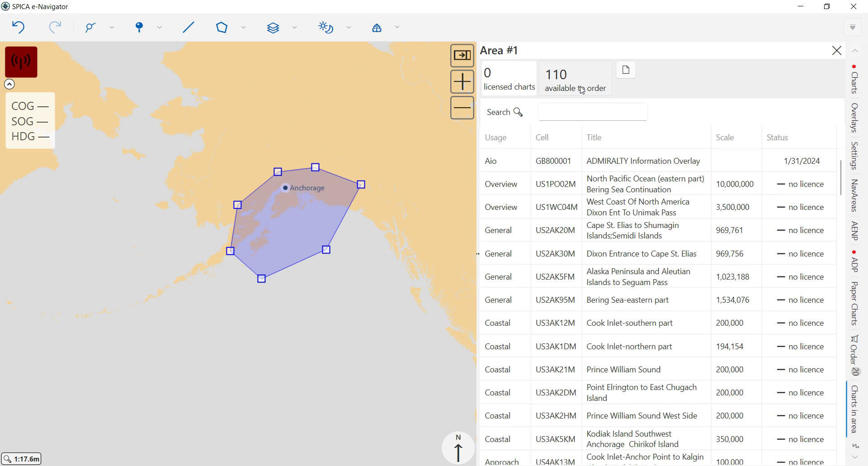
pyautogui.click(583, 91)
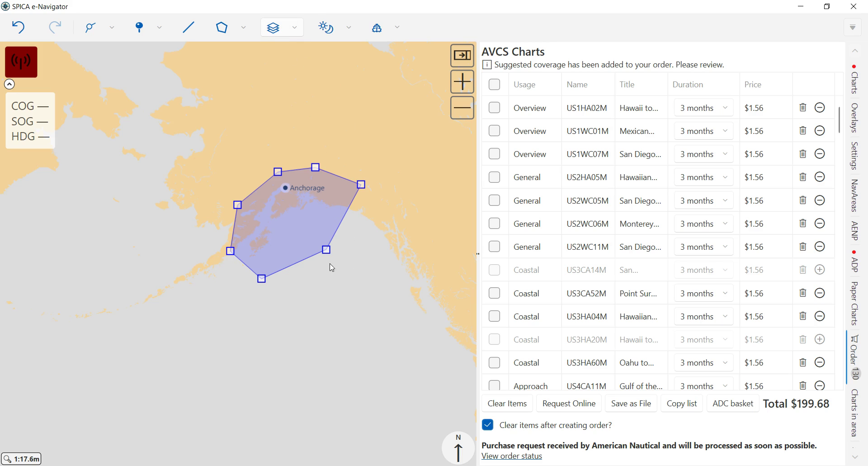
# Show chart outlines and zoom in on Seattle's waterfront and the Puget Sound charts.
pyautogui.click(319, 281)
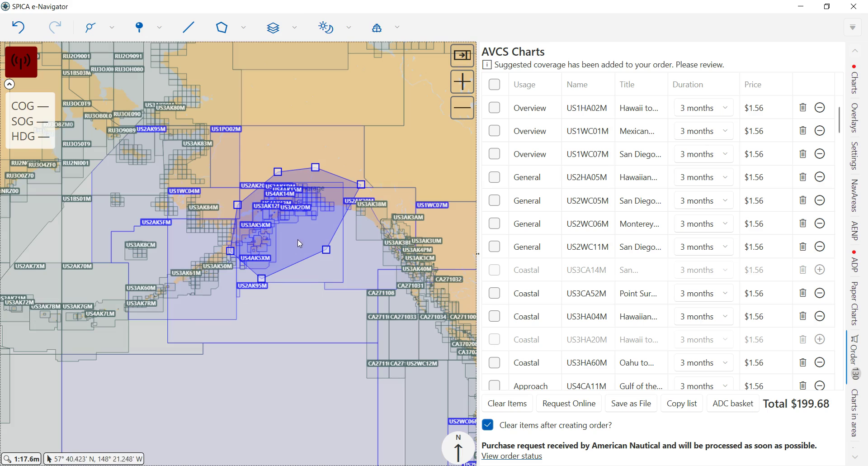
pyautogui.scroll(5, 317, 203)
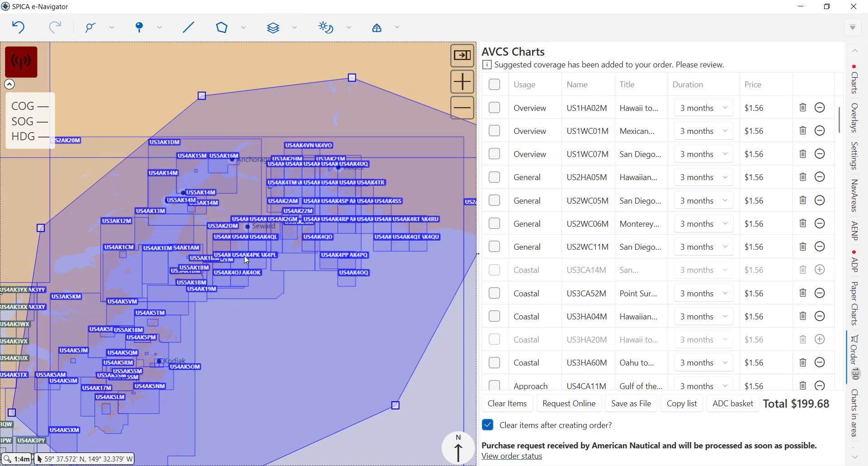
pyautogui.scroll(-6, 245, 258)
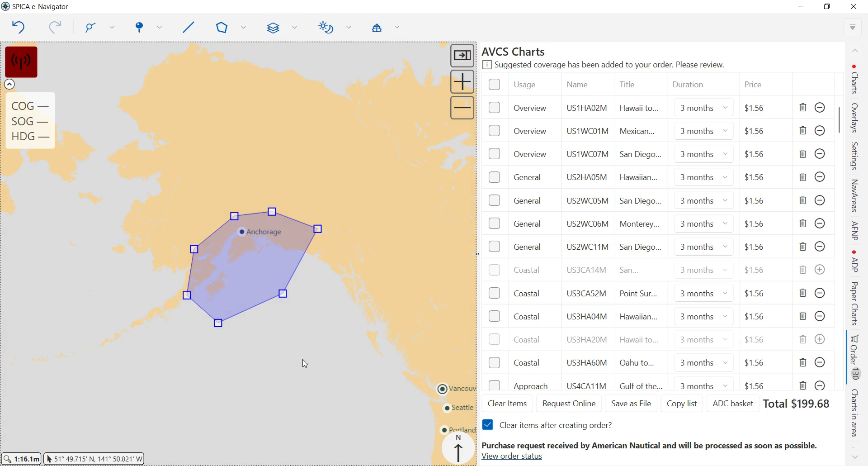
pyautogui.moveTo(305, 363); pyautogui.dragTo(225, 278)
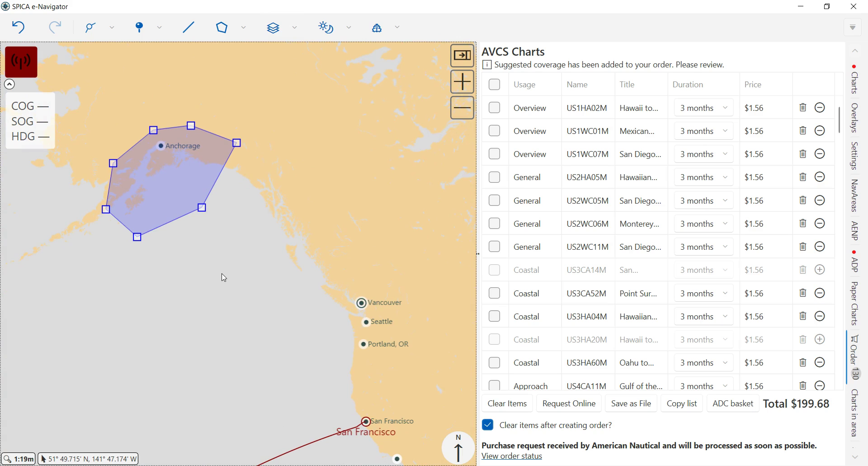
pyautogui.moveTo(309, 175); pyautogui.dragTo(238, 86)
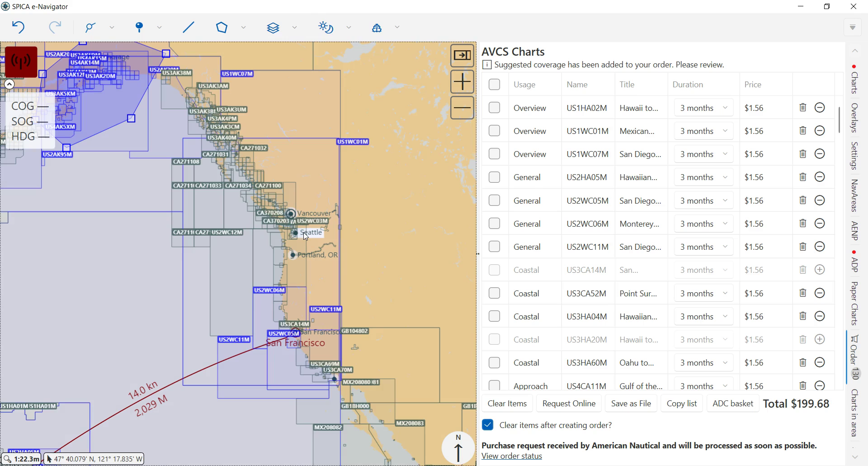
pyautogui.scroll(5, 303, 234)
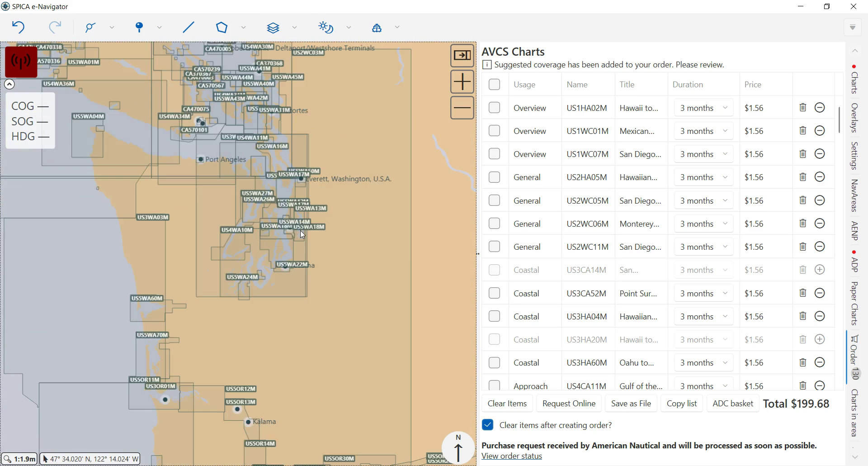
pyautogui.scroll(6, 301, 230)
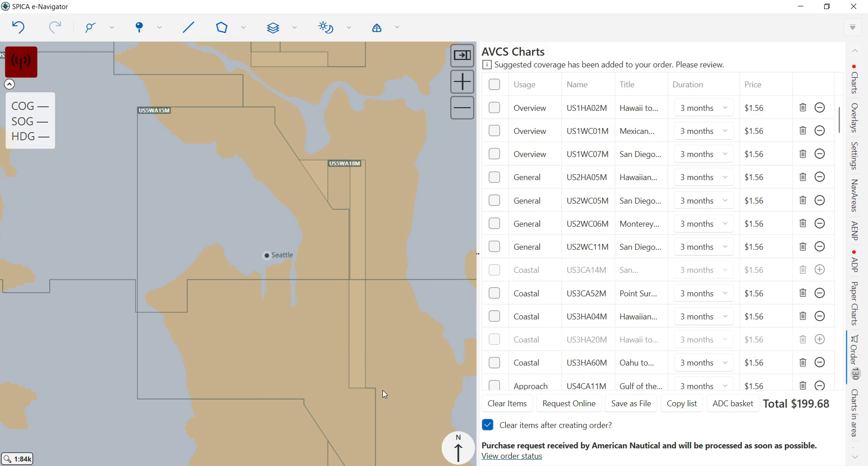
# Add Seattle chart US5WA15M to the order, making 131 charts for $201.24.
pyautogui.click(378, 432)
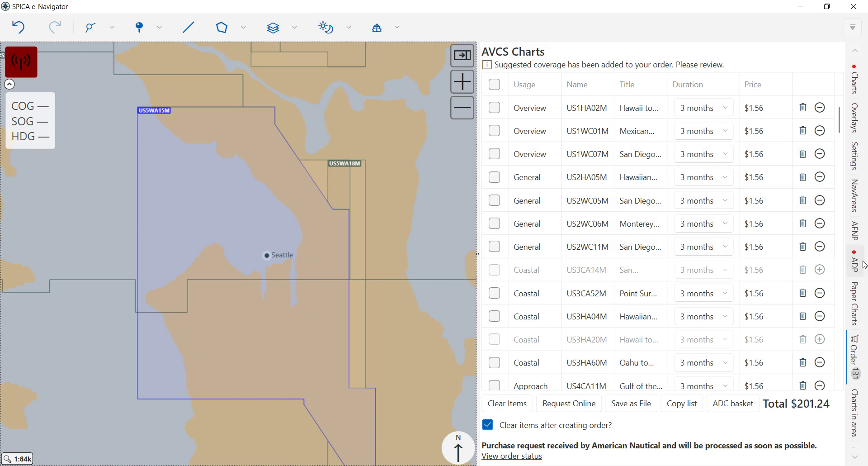
# Pan across the ordered chart outlines from the Anchorage polygon to the Washington and Oregon coast.
pyautogui.scroll(-6, 126, 289)
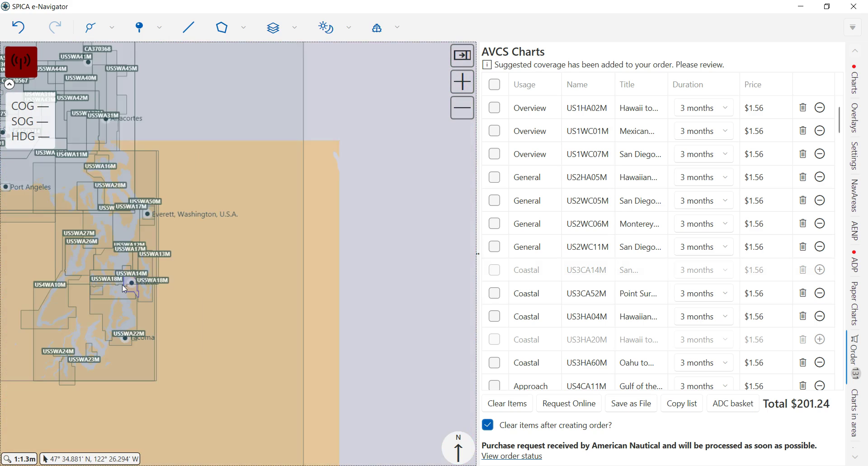
pyautogui.moveTo(92, 343); pyautogui.dragTo(351, 430)
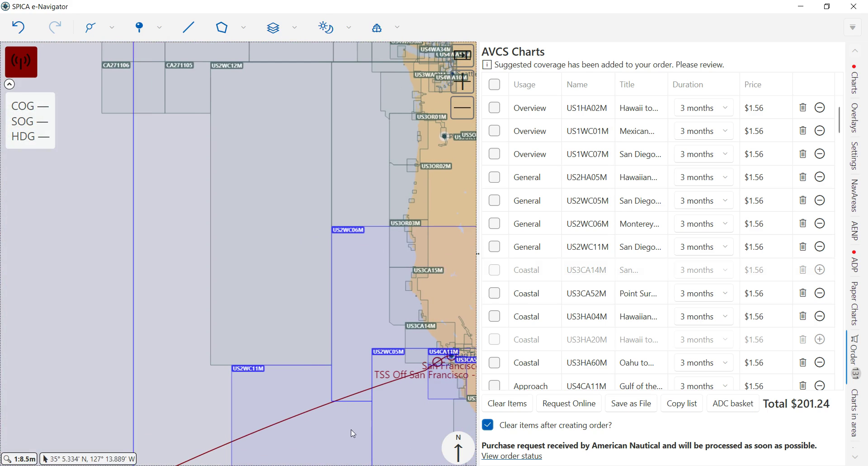
pyautogui.moveTo(310, 224); pyautogui.dragTo(407, 453)
pyautogui.moveTo(183, 273); pyautogui.dragTo(252, 381)
pyautogui.moveTo(271, 190); pyautogui.dragTo(338, 161)
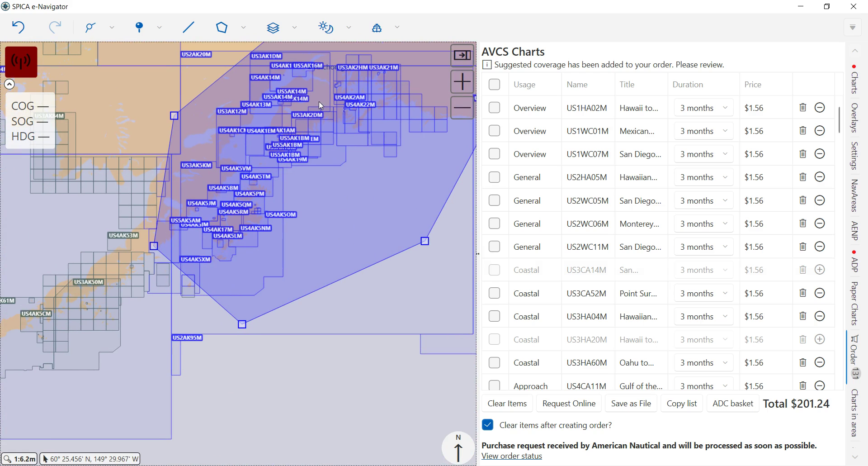
pyautogui.moveTo(389, 227); pyautogui.dragTo(236, 278)
pyautogui.moveTo(430, 254); pyautogui.dragTo(249, 213)
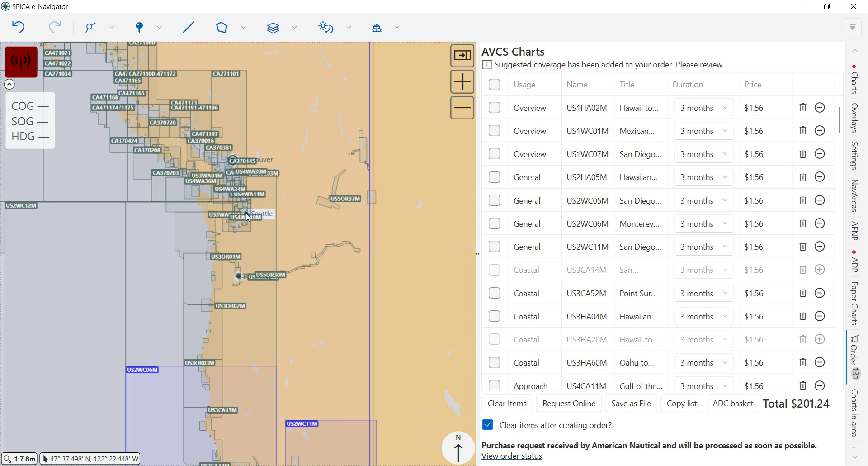